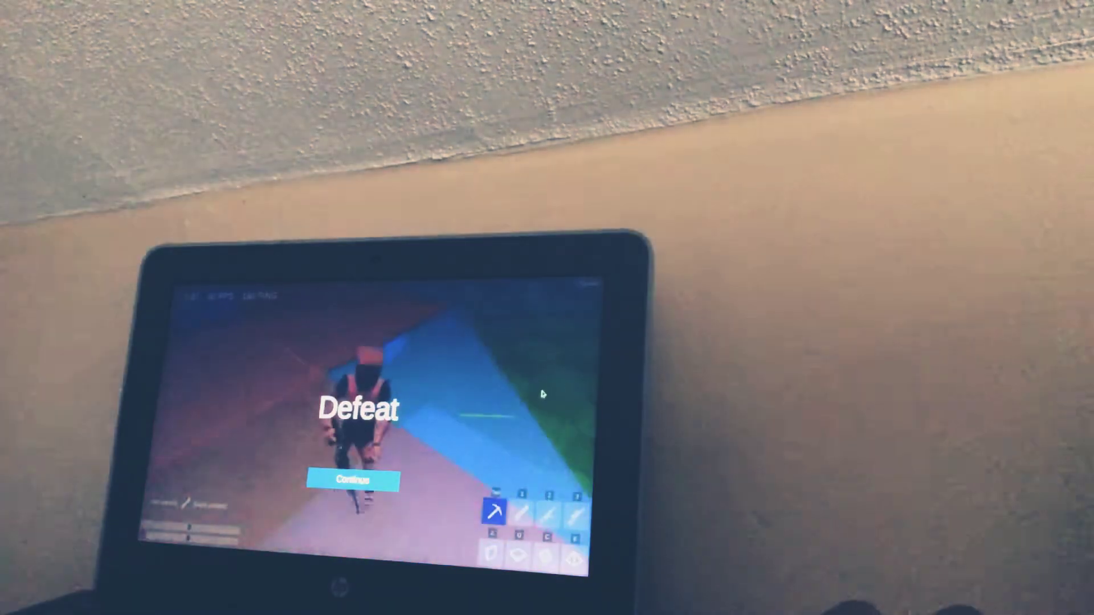
Continue past the defeat screen, pick US as the Settings region, and join Party mode.
{"action": "left_click", "coordinate": [377, 482]}
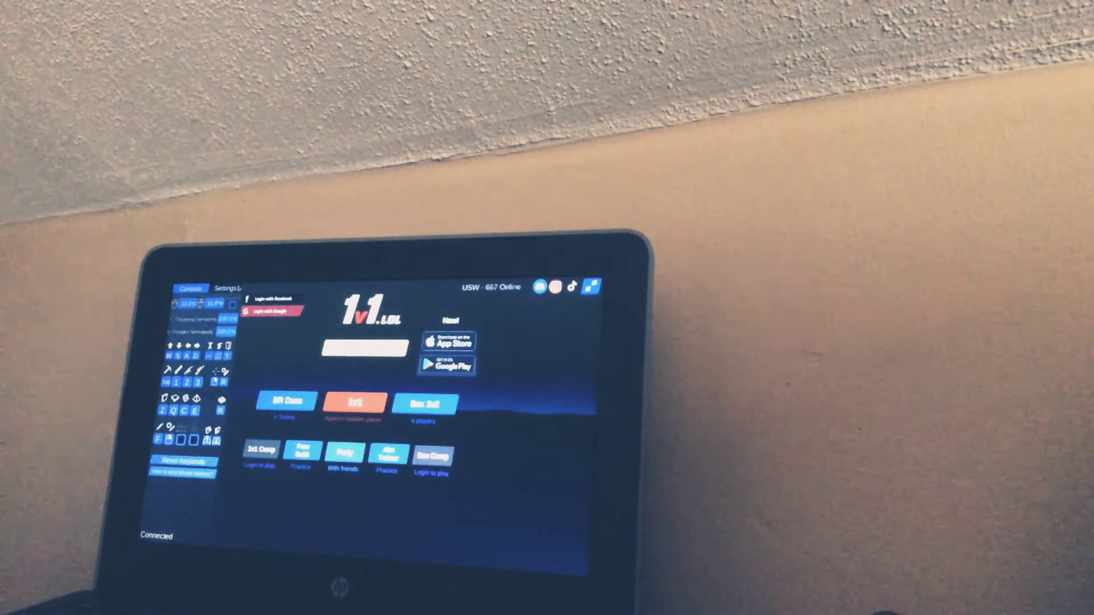
{"action": "left_click", "coordinate": [229, 288]}
{"action": "left_click", "coordinate": [210, 377]}
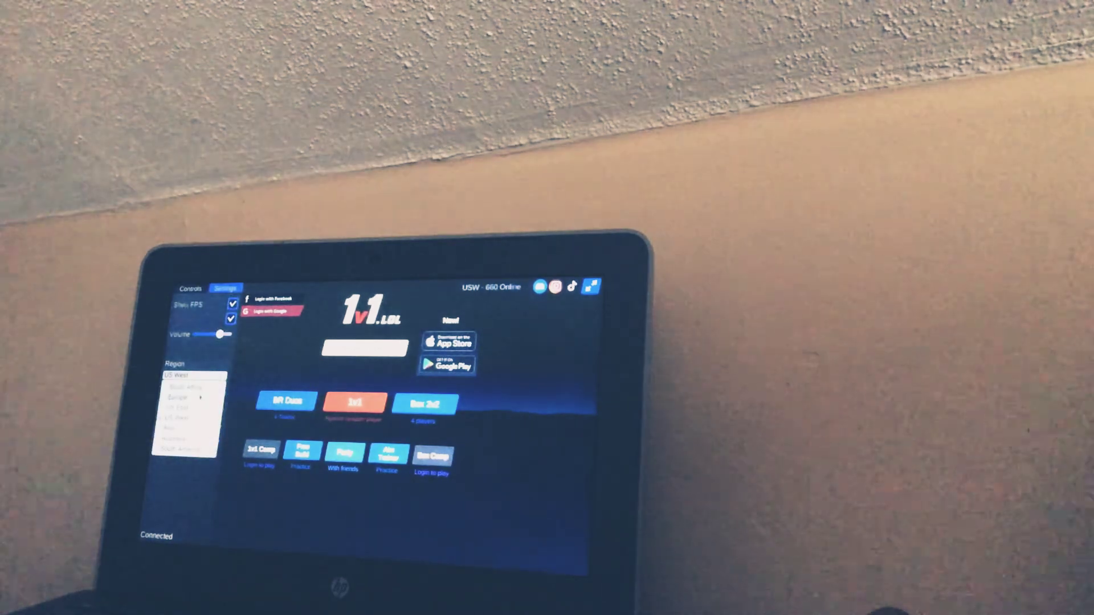
{"action": "left_click", "coordinate": [179, 408]}
{"action": "left_click", "coordinate": [190, 288]}
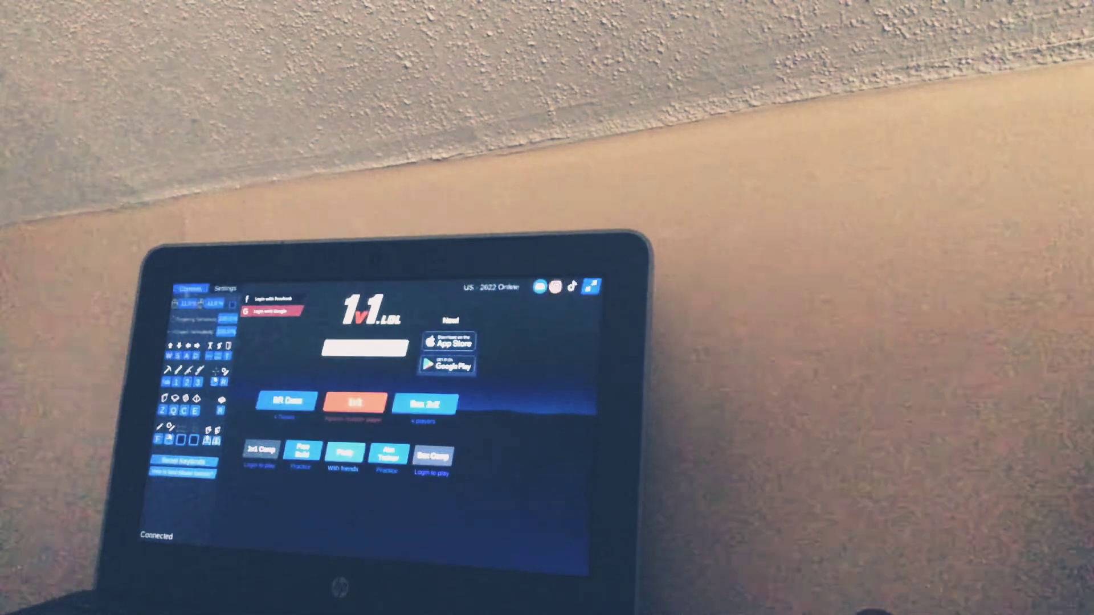
{"action": "left_click", "coordinate": [344, 454]}
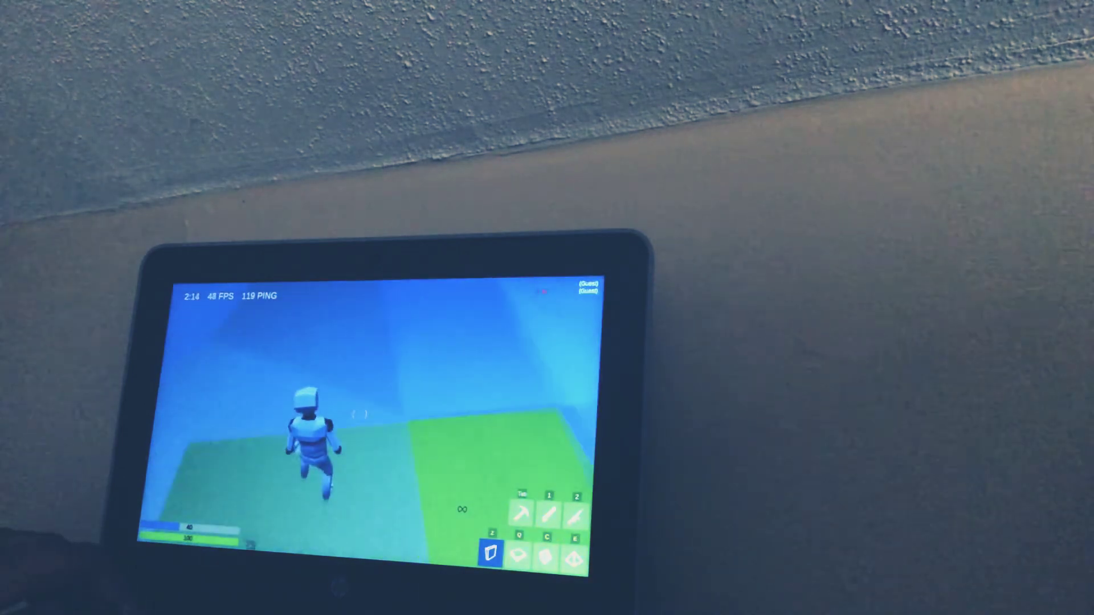
Win the match, swapping between first and second weapons, pickaxe, floors and cones.
{"action": "key", "text": "1"}
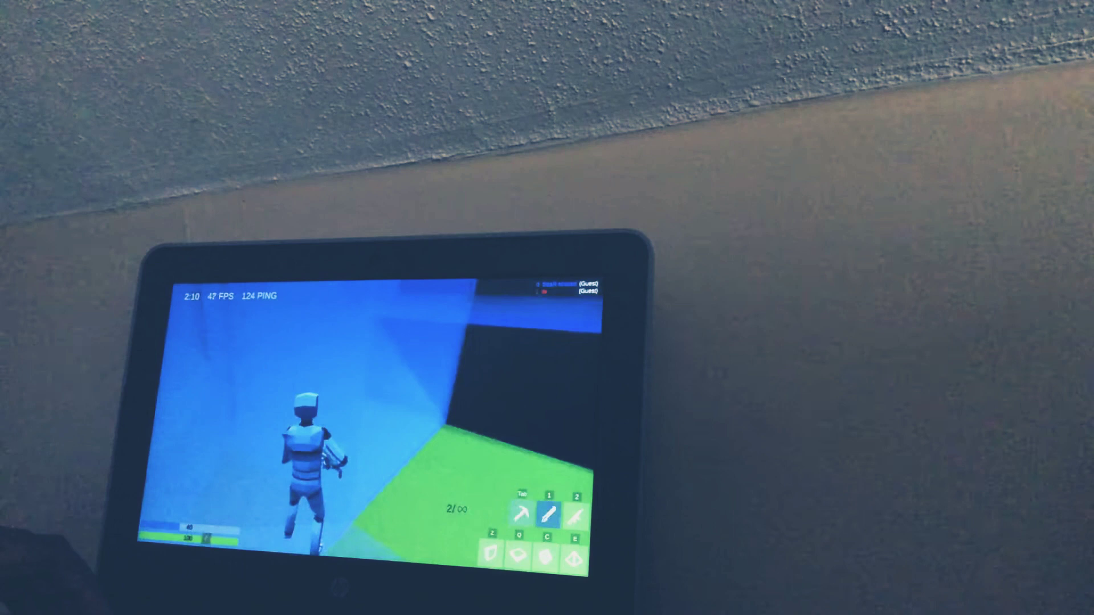
{"action": "key", "text": "Tab"}
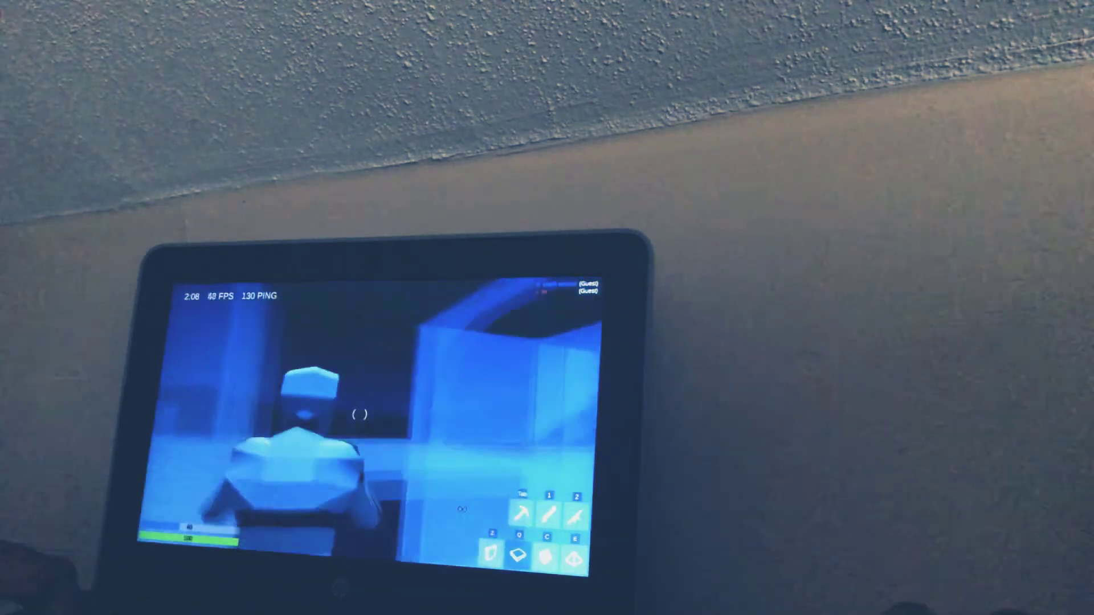
{"action": "key", "text": "q"}
{"action": "key", "text": "c"}
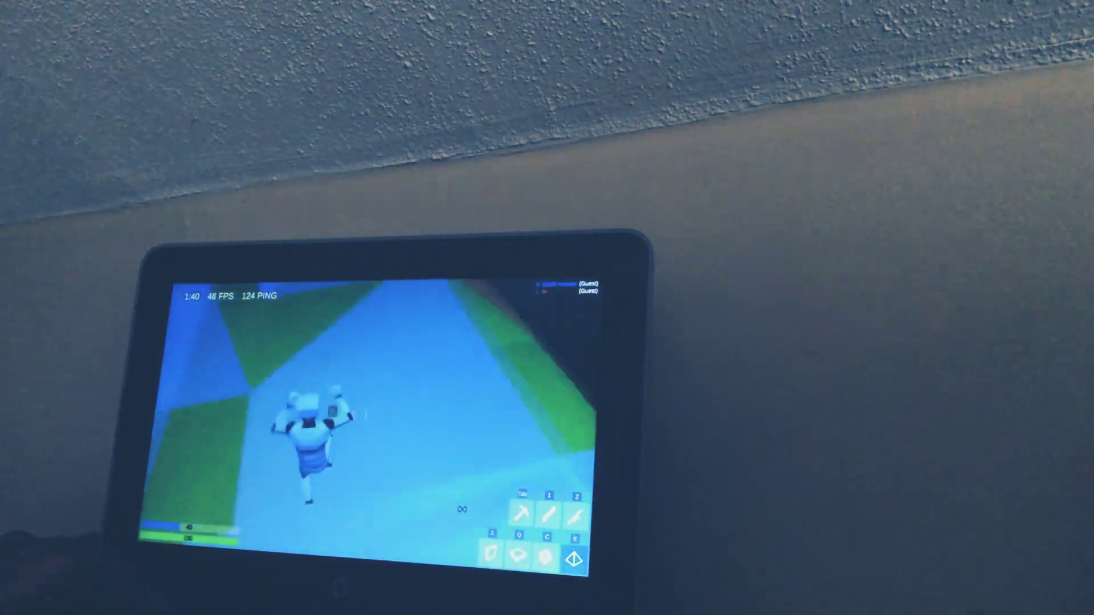
{"action": "key", "text": "1"}
{"action": "key", "text": "q"}
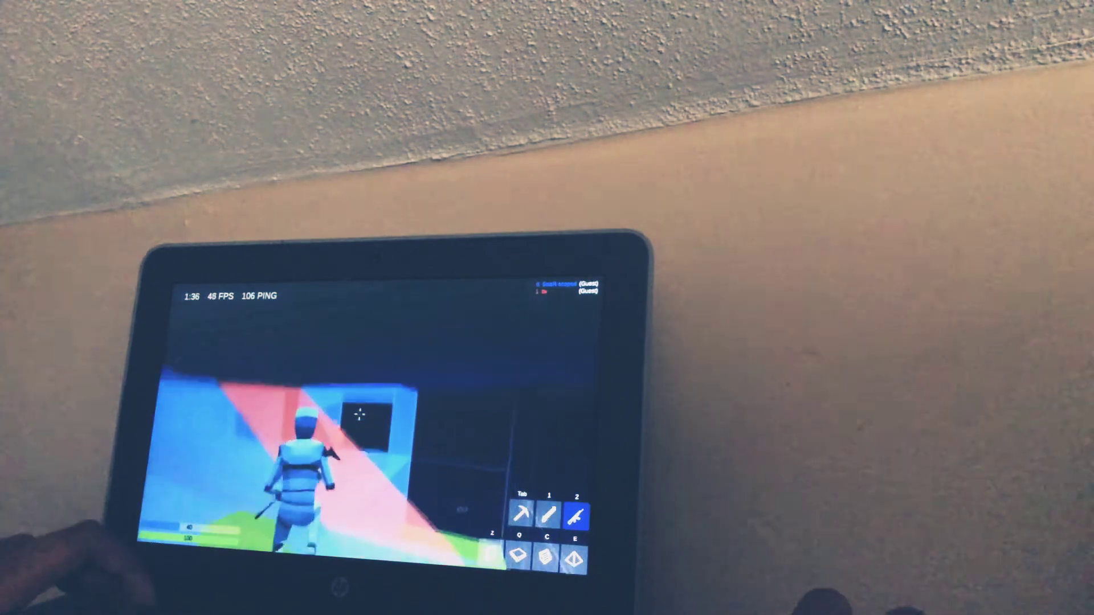
{"action": "key", "text": "2"}
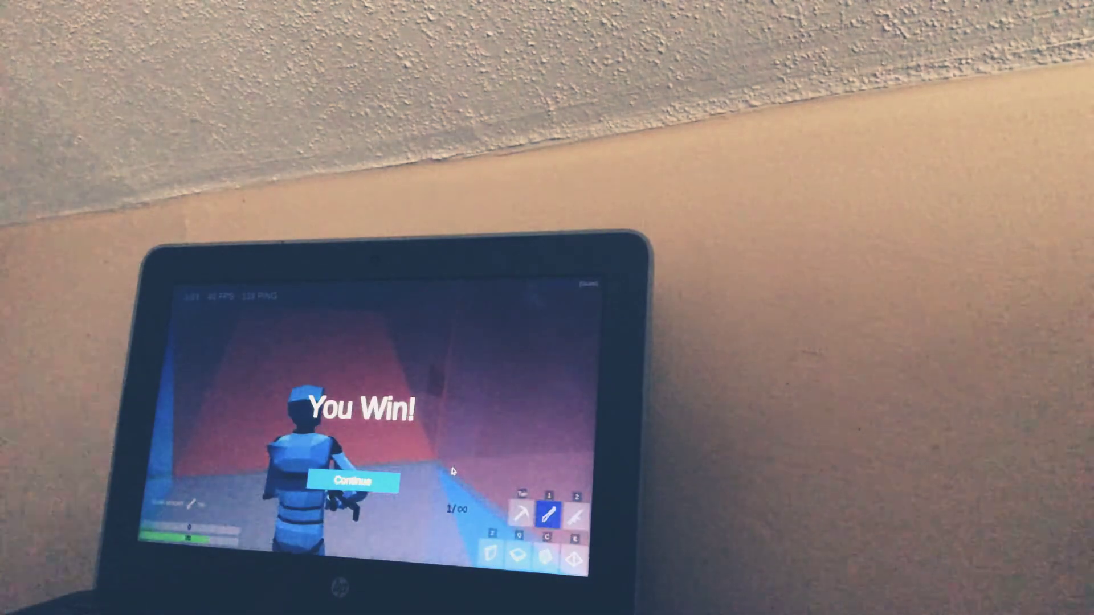
Continue past the You Win! overlay back to the main menu.
{"action": "left_click", "coordinate": [375, 490]}
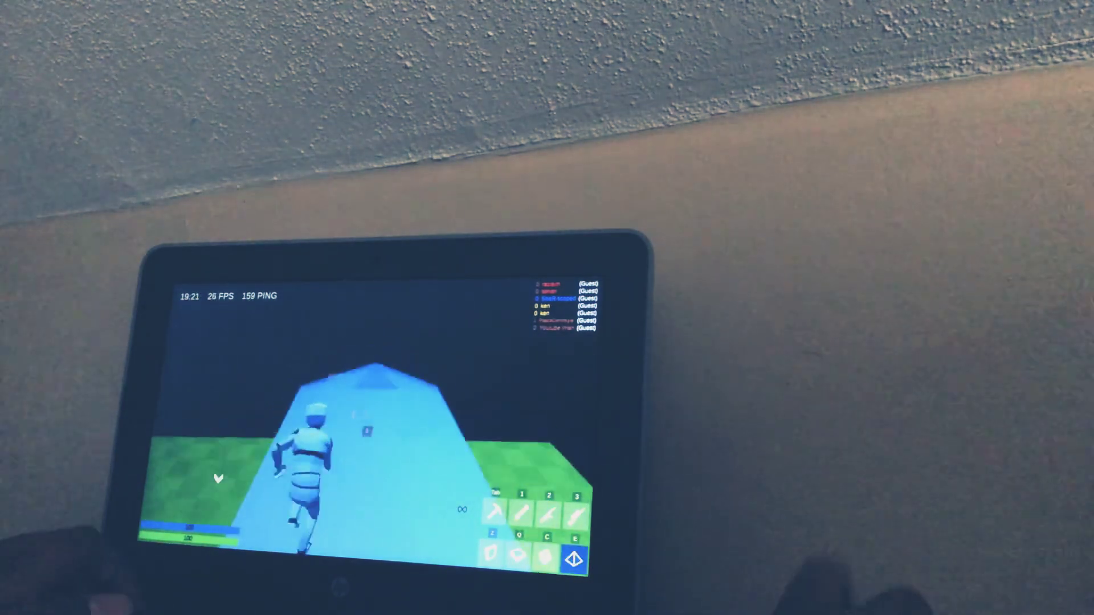
Fight through the match using cones, floors, the first weapon and a sniper shot.
{"action": "key", "text": "e"}
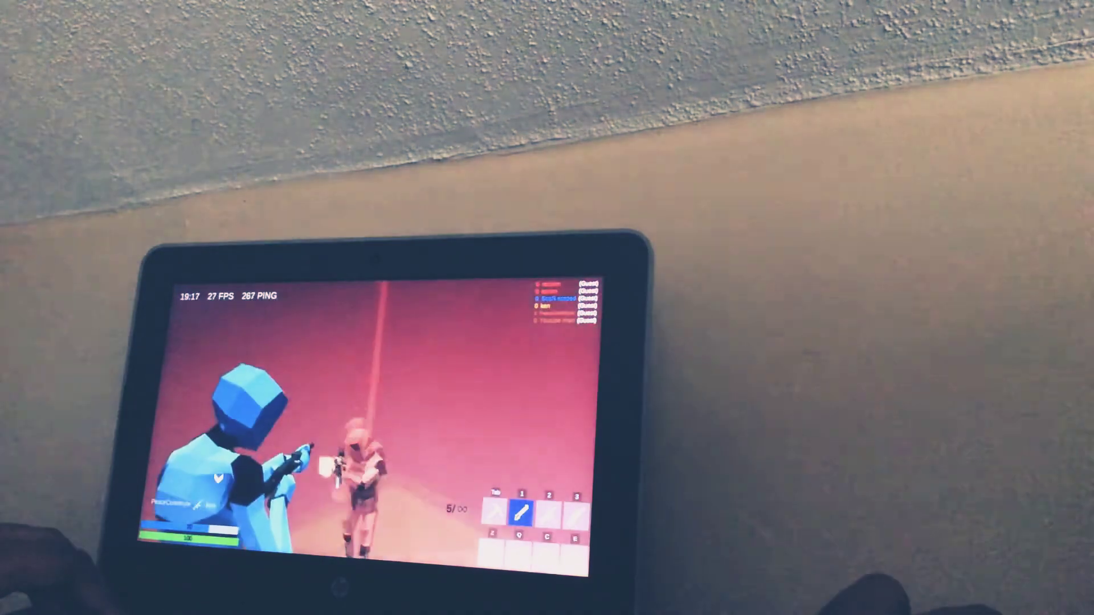
{"action": "key", "text": "q"}
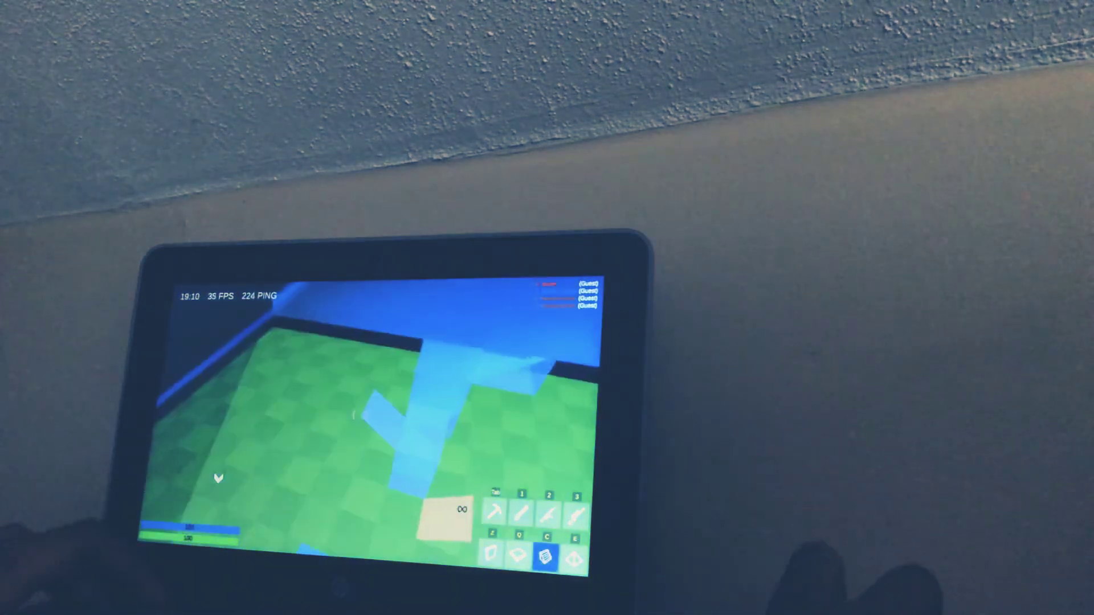
{"action": "key", "text": "1"}
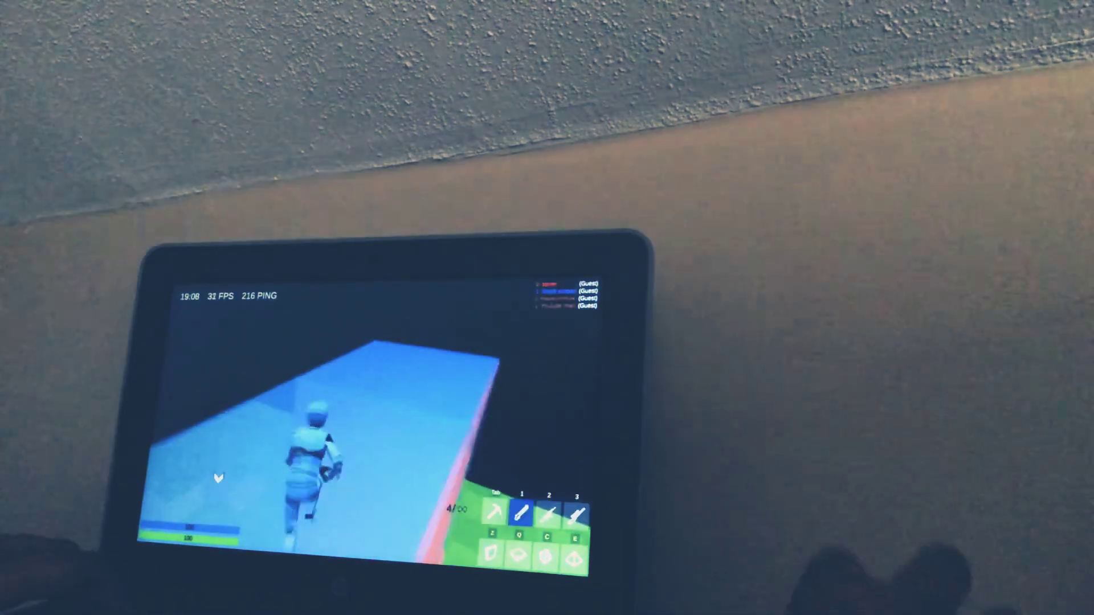
{"action": "key", "text": "e"}
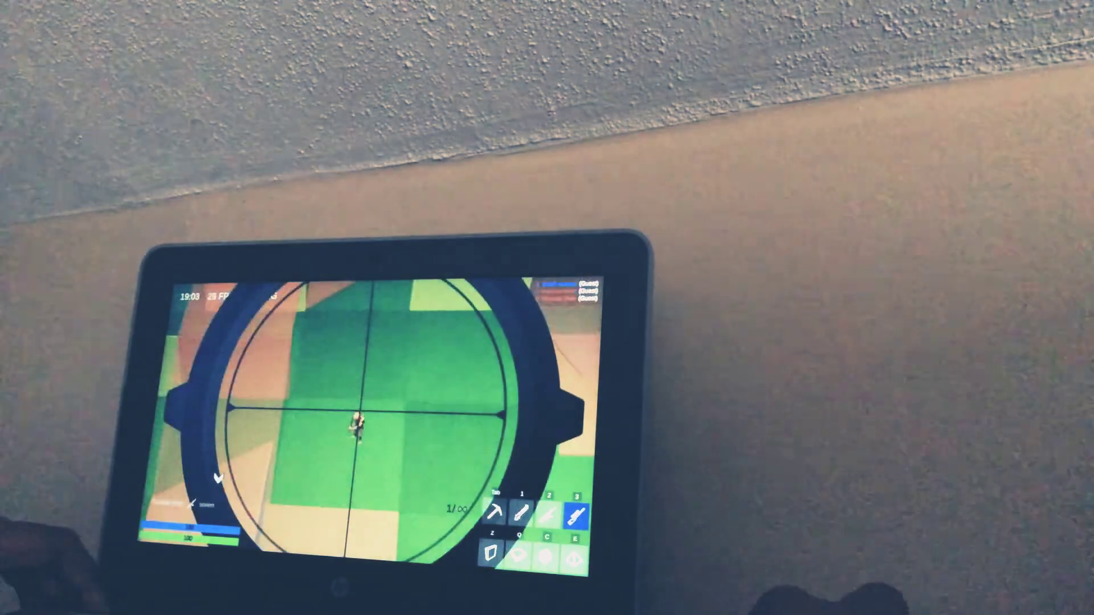
{"action": "left_click", "coordinate": [359, 411]}
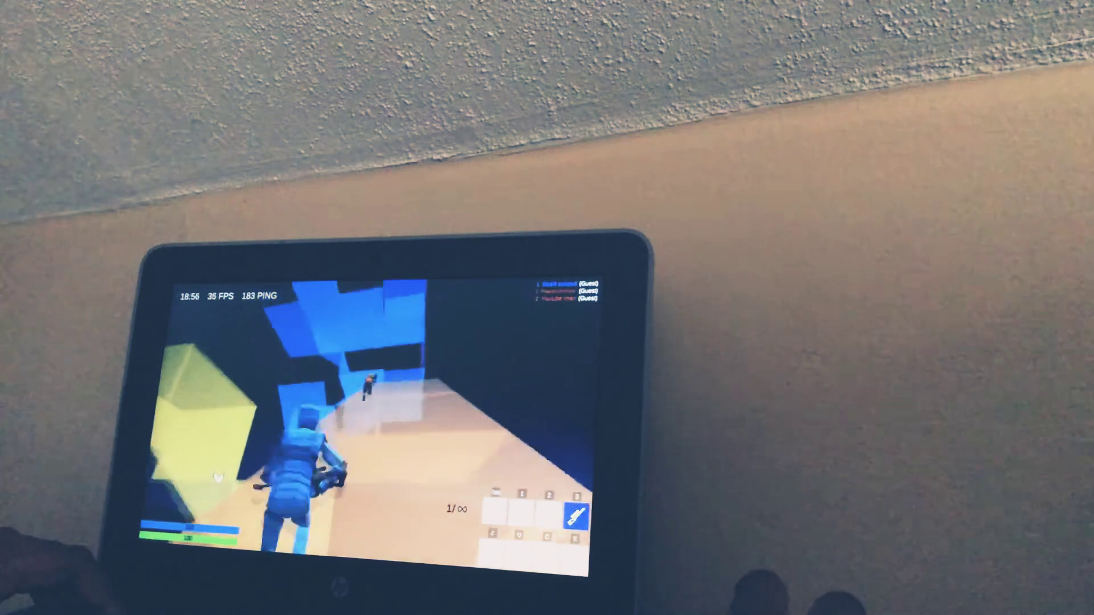
{"action": "key", "text": "1"}
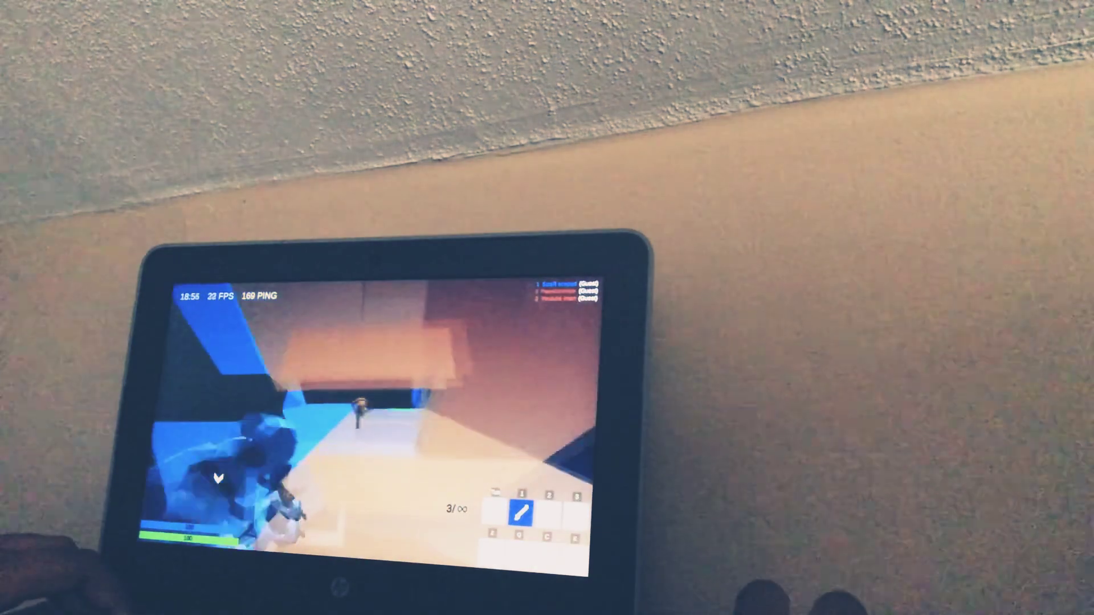